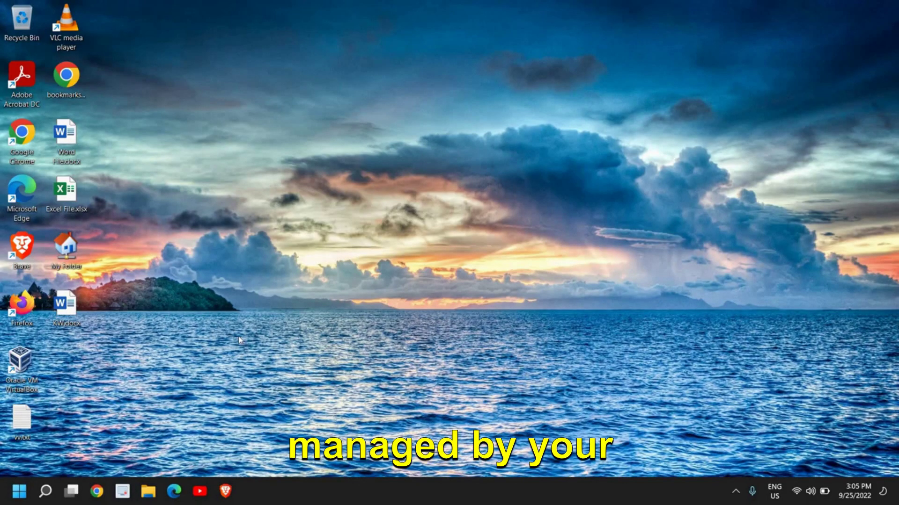
- Open Google Chrome, look through its main options menu, then close the browser
{"action": "left_click", "coordinate": [96, 491]}
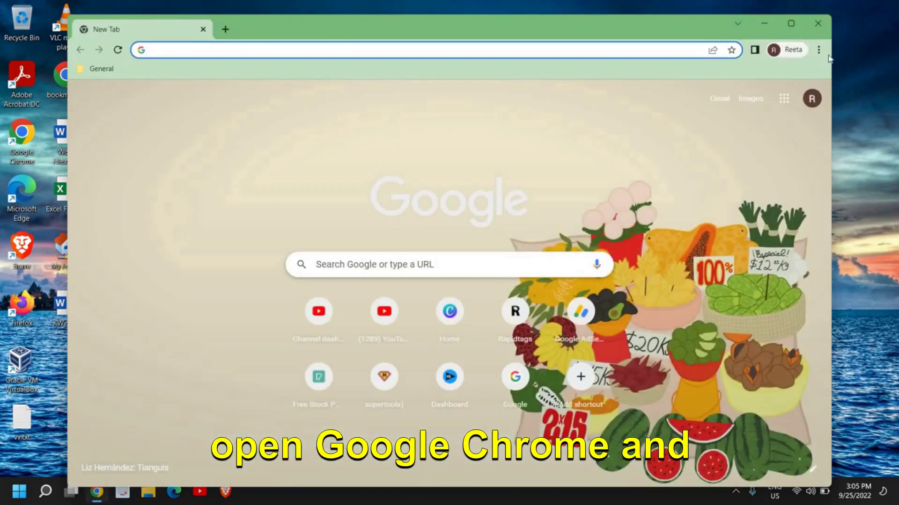
{"action": "left_click", "coordinate": [818, 49]}
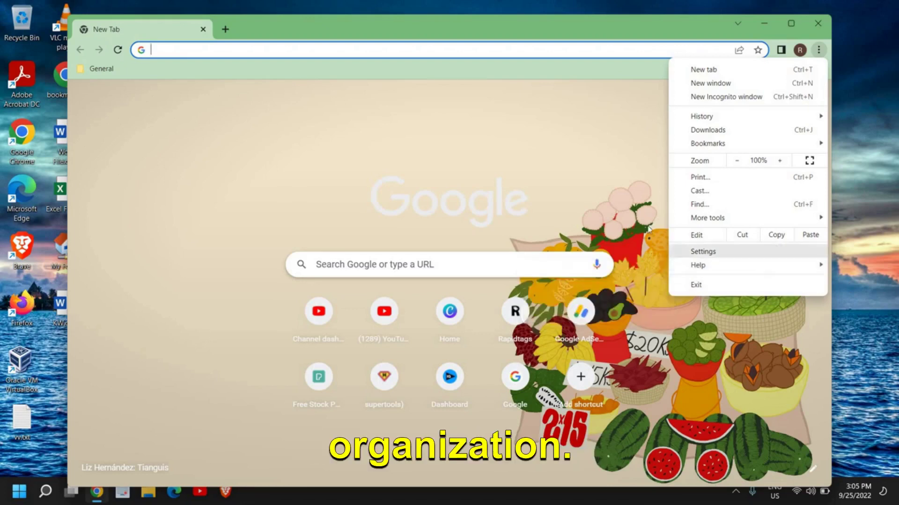
{"action": "left_click", "coordinate": [433, 111]}
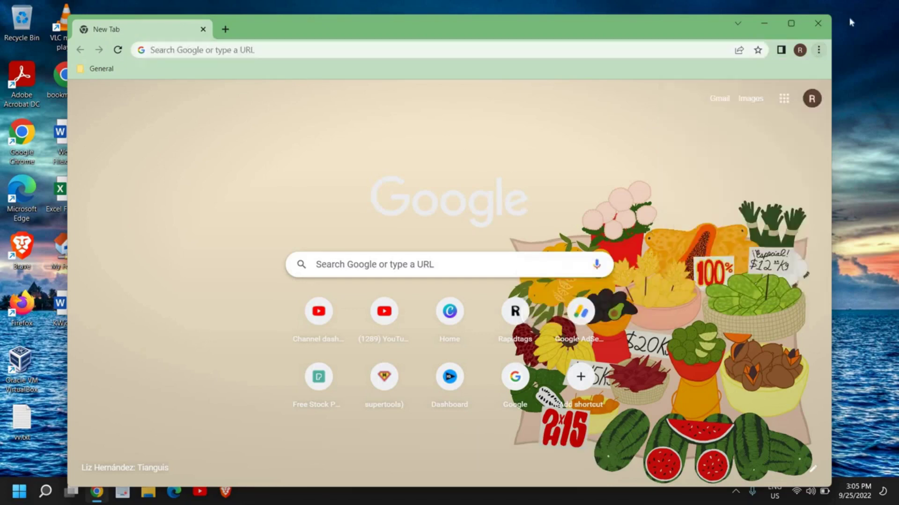
{"action": "left_click", "coordinate": [818, 22]}
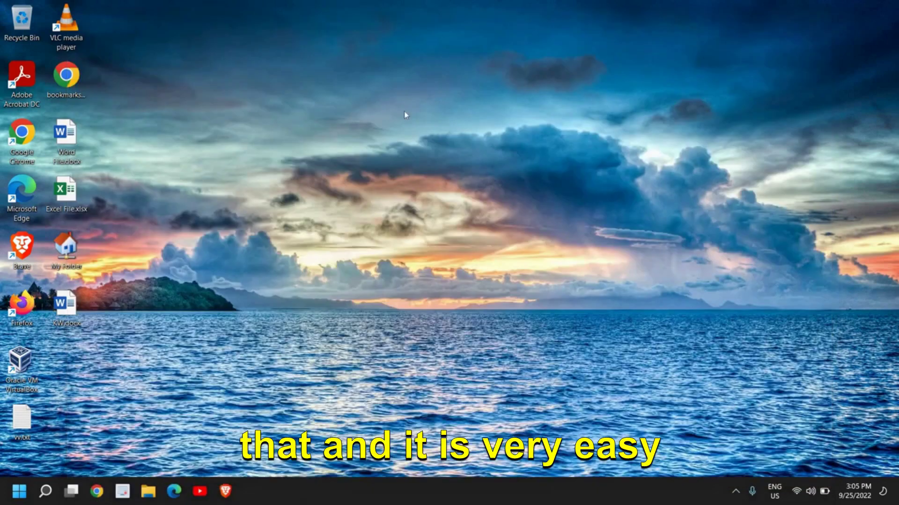
- Launch the Registry Editor by running 'regedit' from the Start button's Run box
{"action": "right_click", "coordinate": [20, 492]}
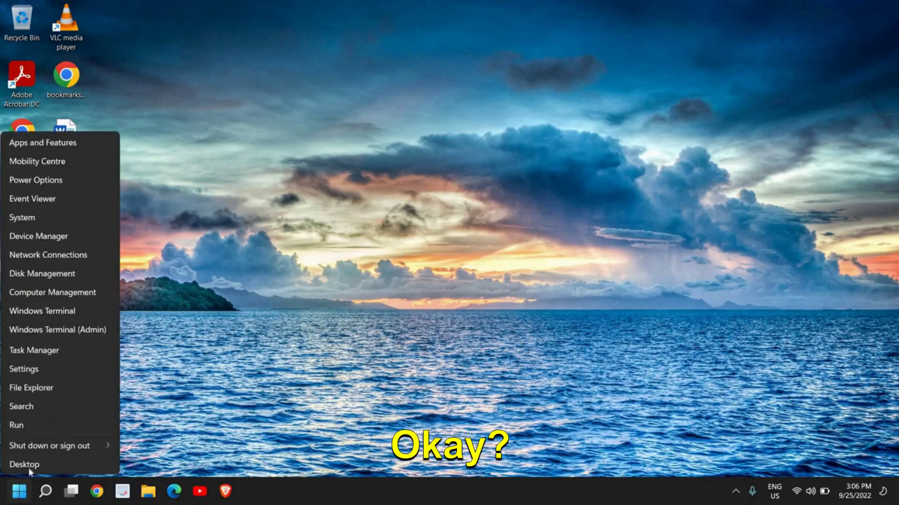
{"action": "left_click", "coordinate": [57, 426]}
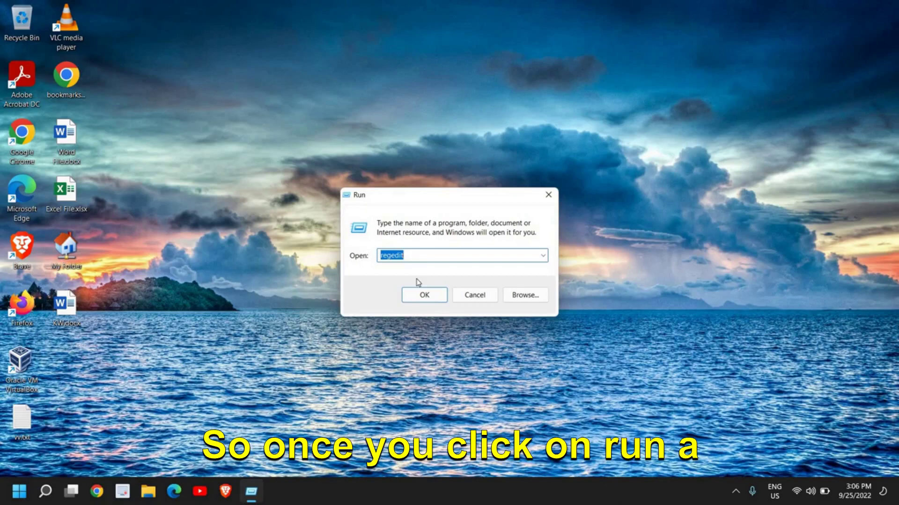
{"action": "left_click", "coordinate": [415, 256]}
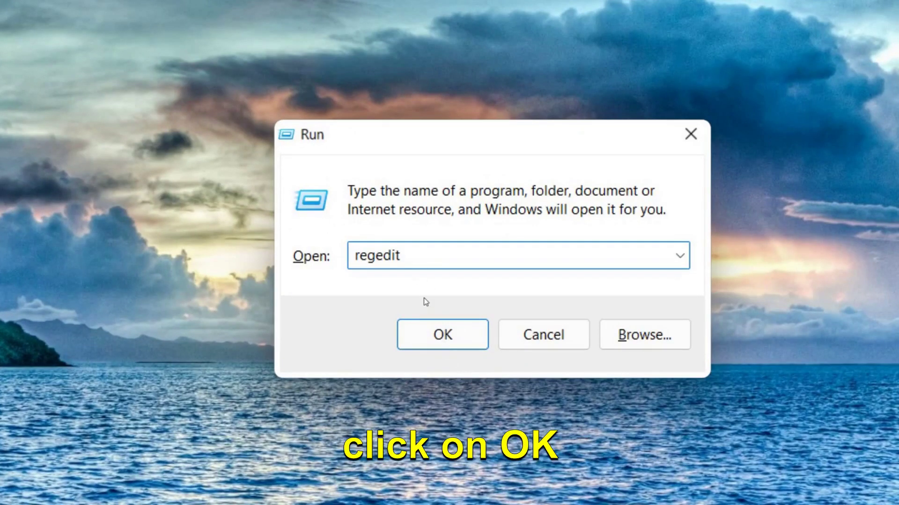
{"action": "left_click", "coordinate": [441, 341]}
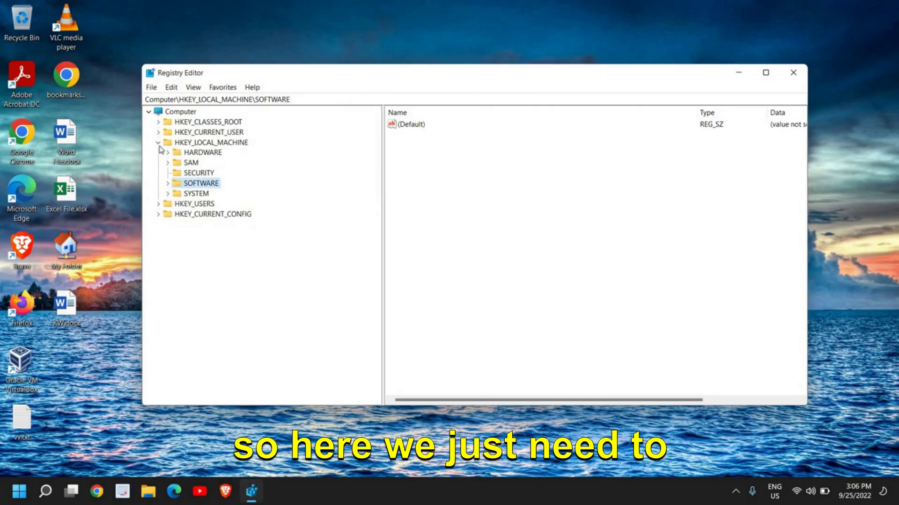
- Expand HKEY_LOCAL_MACHINE in the key tree and select its SOFTWARE subkey
{"action": "left_click", "coordinate": [158, 142]}
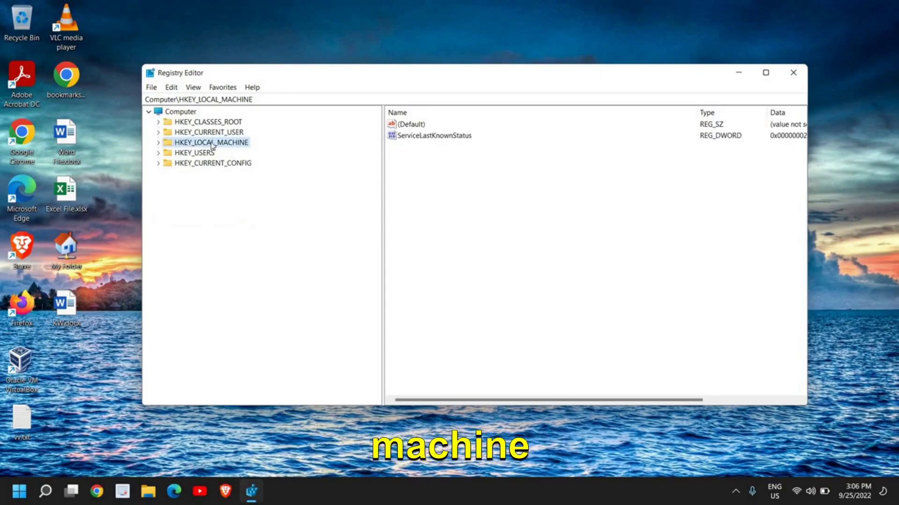
{"action": "double_click", "coordinate": [211, 144]}
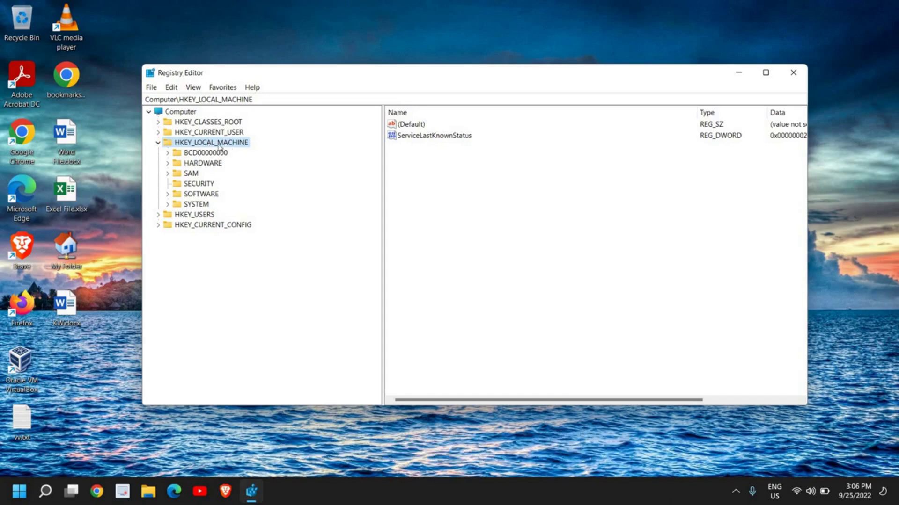
{"action": "left_click", "coordinate": [253, 99]}
{"action": "left_click_drag", "start_coordinate": [253, 99], "coordinate": [188, 101]}
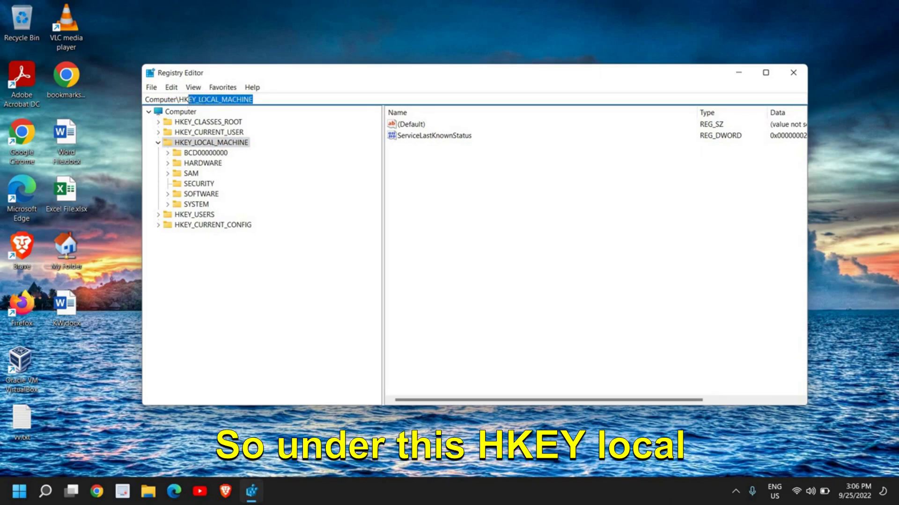
{"action": "left_click", "coordinate": [198, 194]}
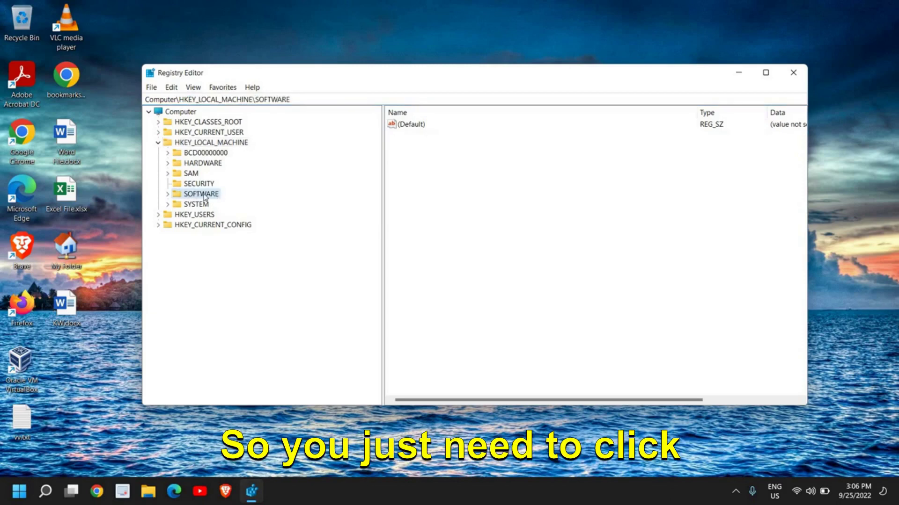
- Expand SOFTWARE to show Policies' Adobe, Microsoft and Mozilla subkeys, with Microsoft collapsed
{"action": "double_click", "coordinate": [201, 194]}
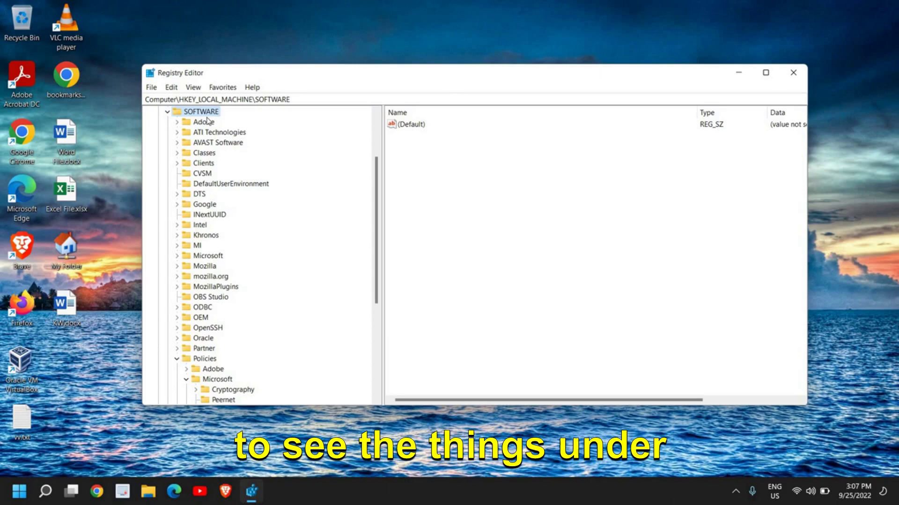
{"action": "left_click", "coordinate": [177, 359]}
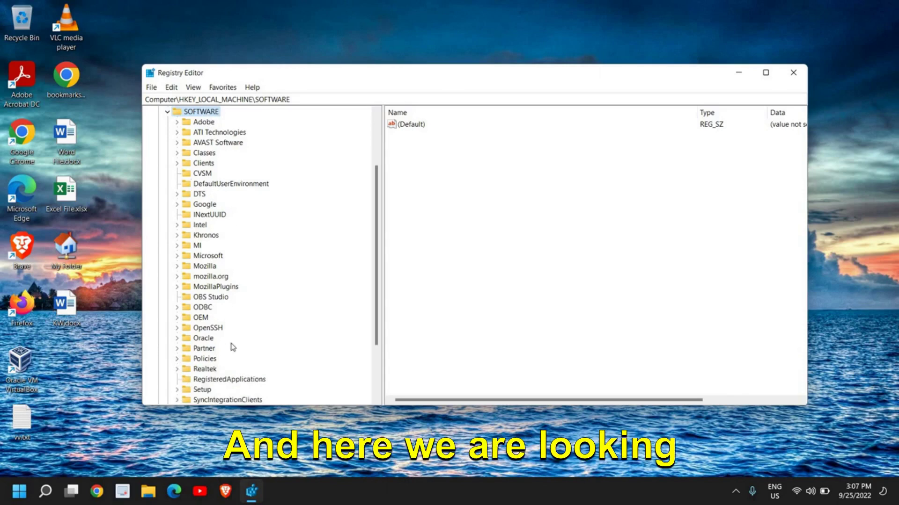
{"action": "left_click", "coordinate": [205, 359]}
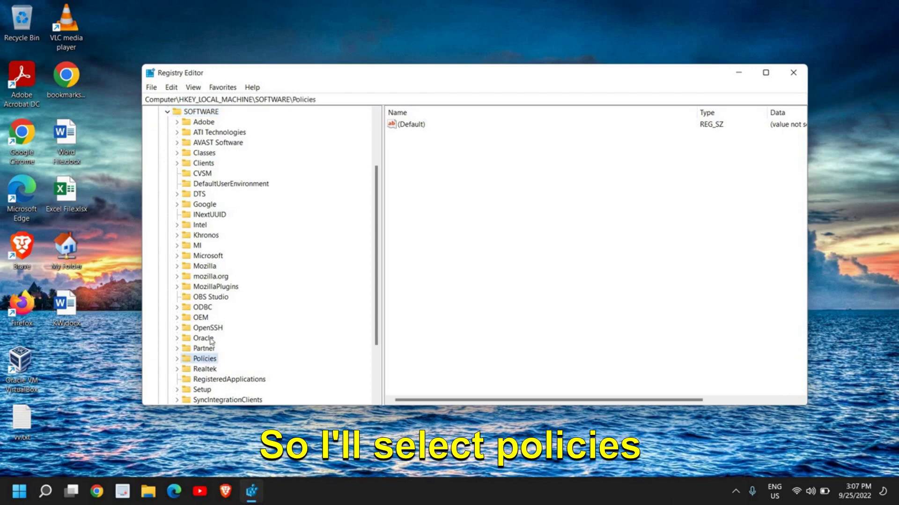
{"action": "mouse_move", "coordinate": [334, 99]}
{"action": "left_mouse_down"}
{"action": "mouse_move", "coordinate": [179, 99]}
{"action": "mouse_move", "coordinate": [179, 89]}
{"action": "left_mouse_up"}
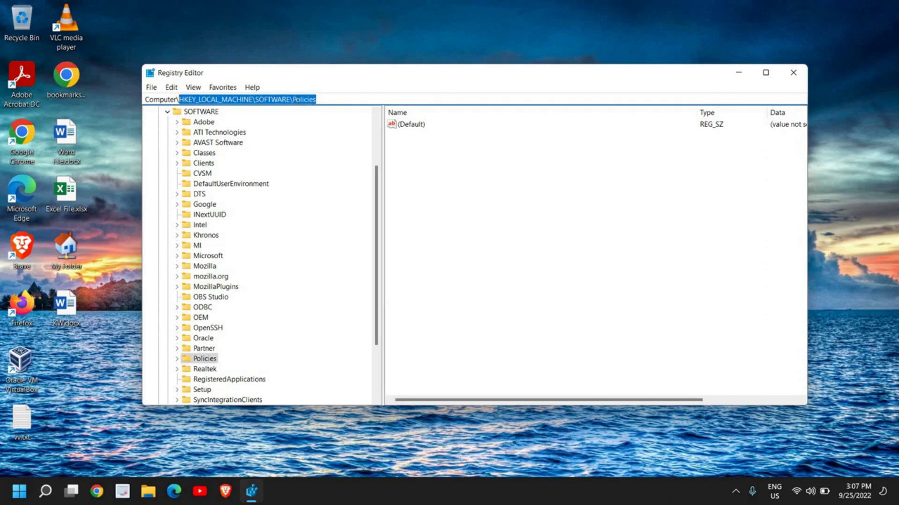
{"action": "double_click", "coordinate": [213, 359]}
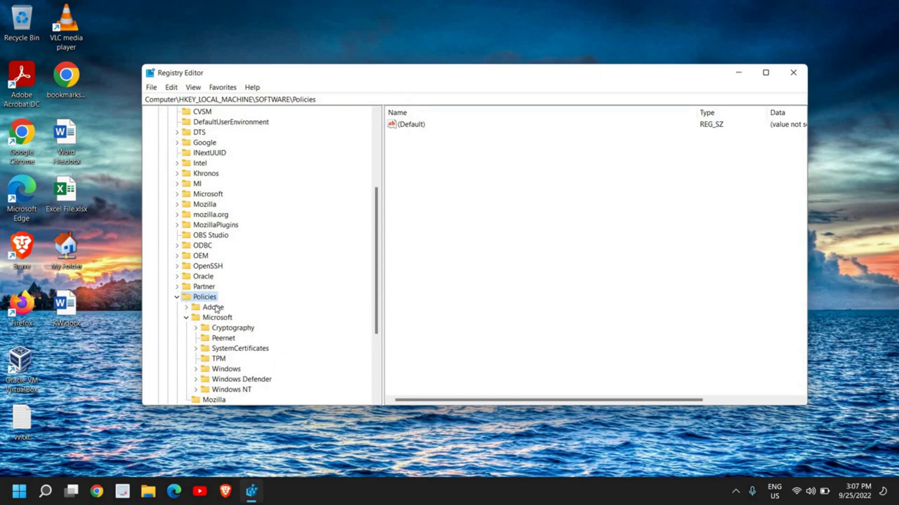
{"action": "left_click", "coordinate": [187, 318]}
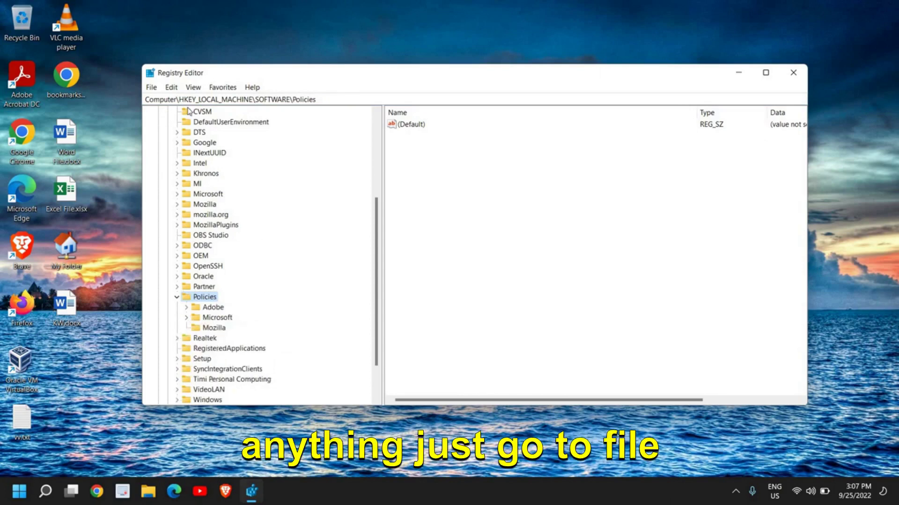
- Export HKEY_LOCAL_MACHINE\SOFTWARE\Policies to the Desktop as a registration file named 'test'
{"action": "left_click", "coordinate": [150, 87]}
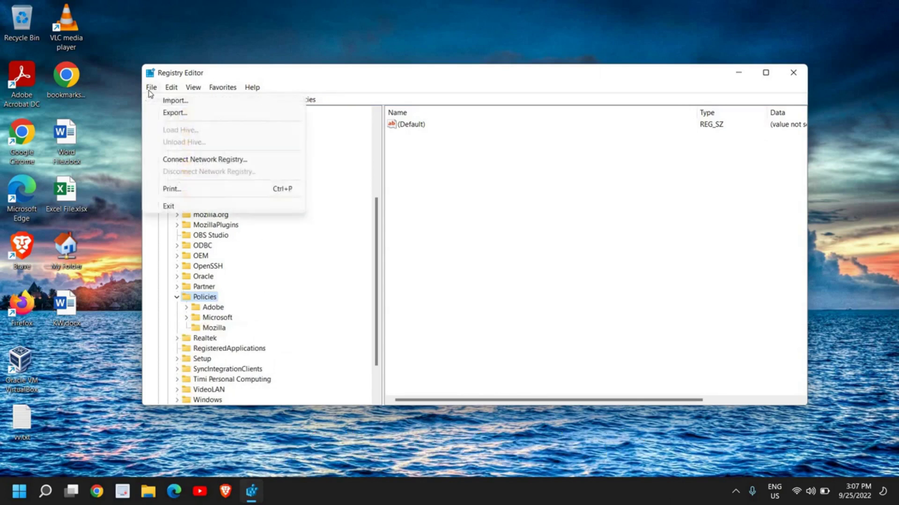
{"action": "left_click", "coordinate": [174, 113]}
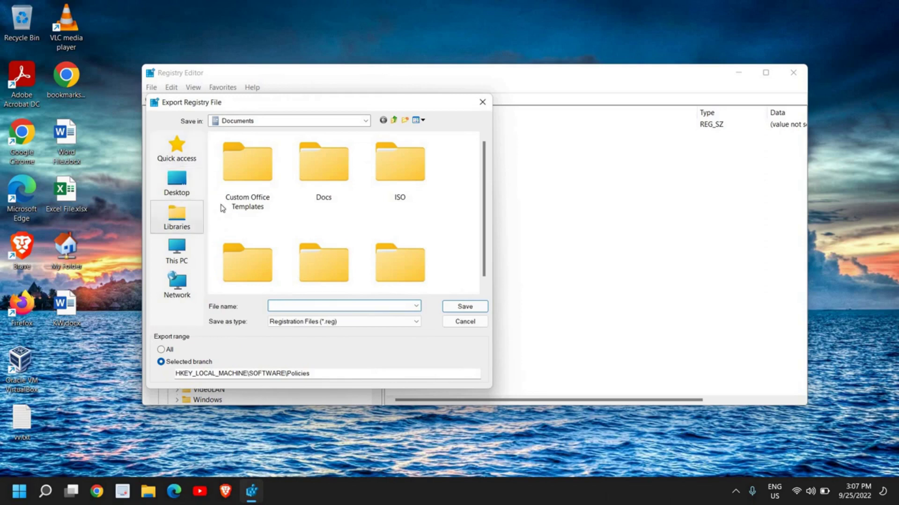
{"action": "left_click", "coordinate": [173, 192]}
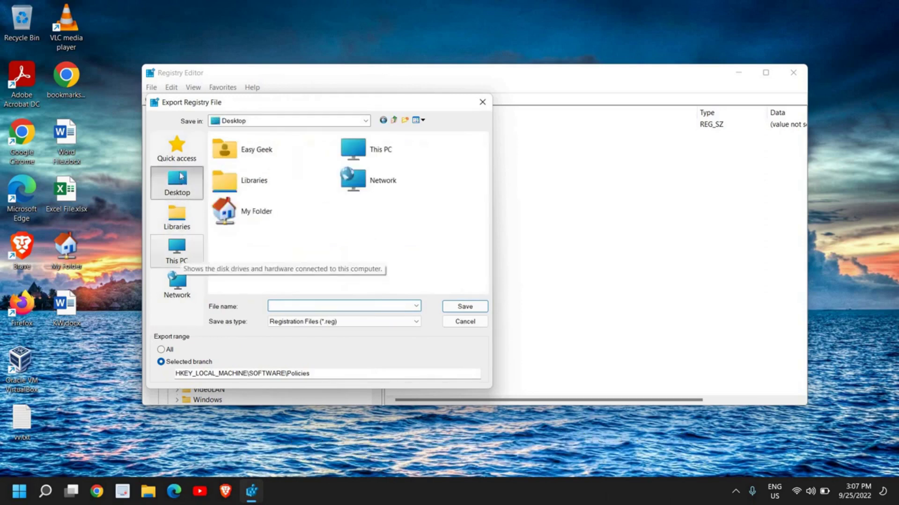
{"action": "left_click", "coordinate": [177, 250]}
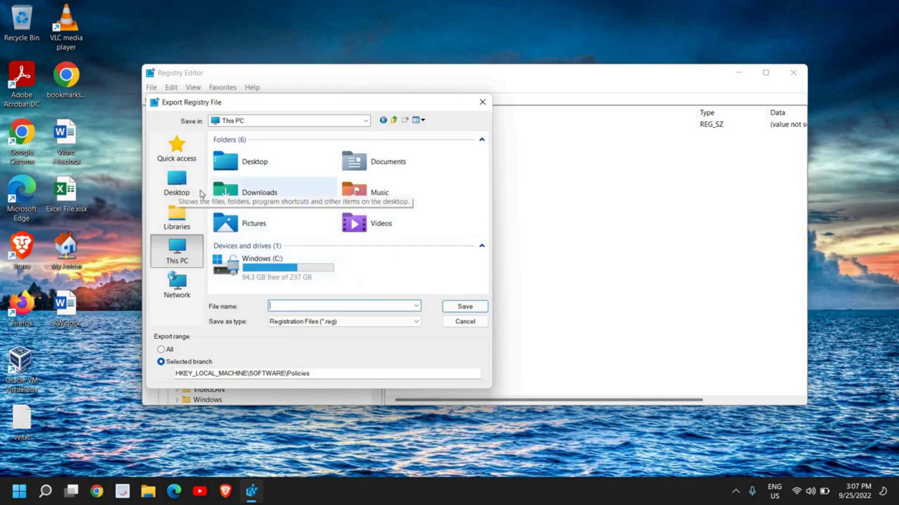
{"action": "left_click", "coordinate": [175, 188]}
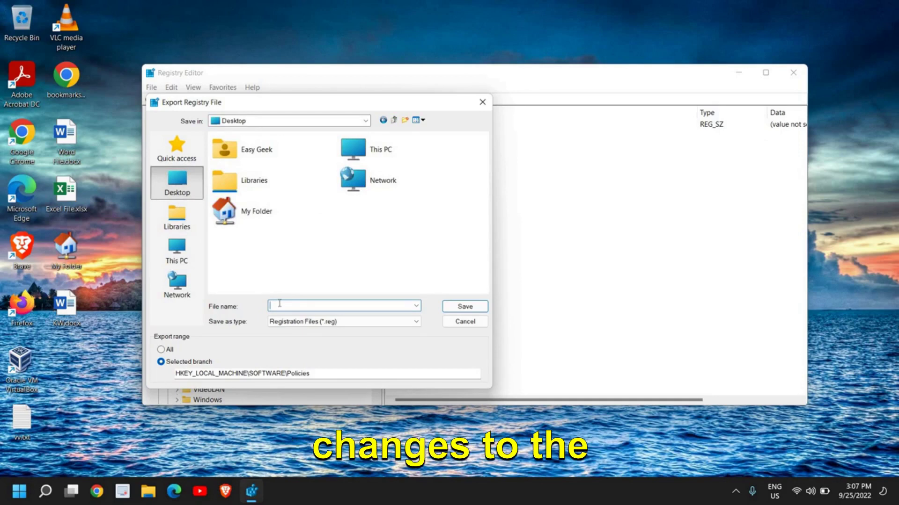
{"action": "type", "text": "test"}
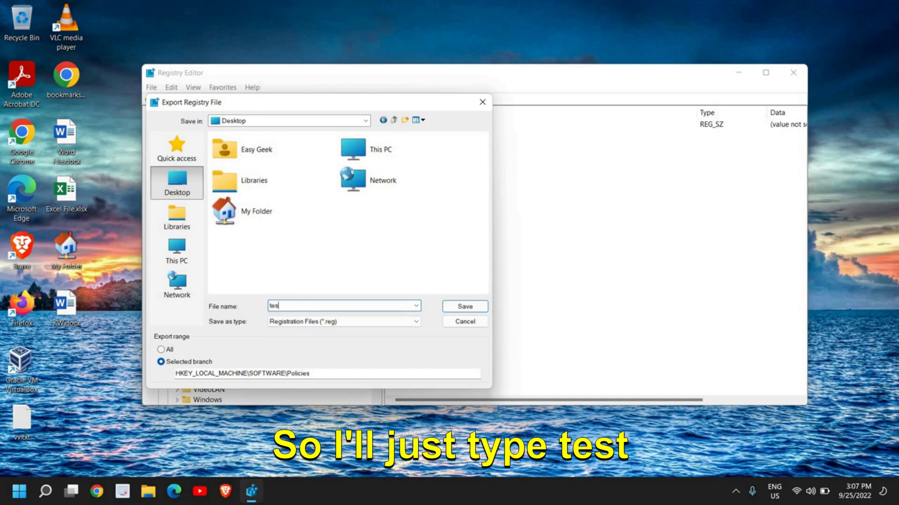
{"action": "left_click", "coordinate": [464, 322]}
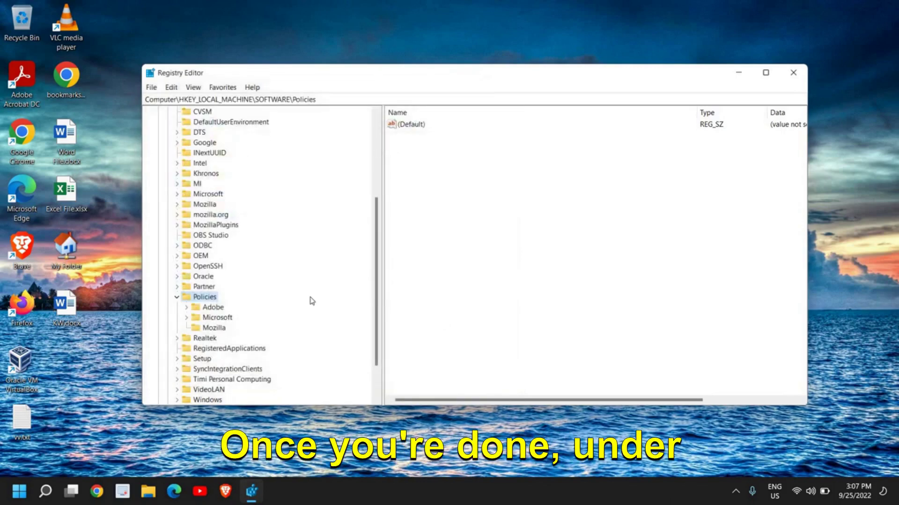
- Look at the Adobe key's context menu under Policies without changes, then close Registry Editor
{"action": "left_click", "coordinate": [209, 308]}
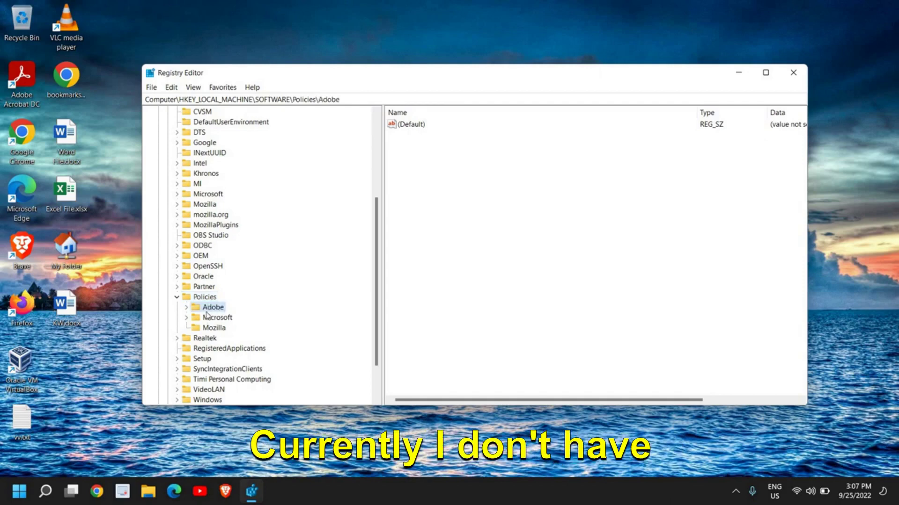
{"action": "right_click", "coordinate": [213, 312]}
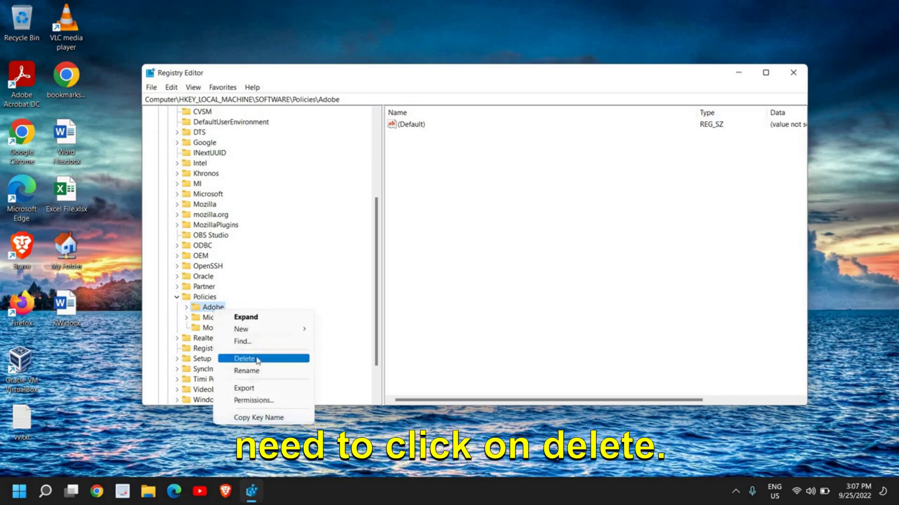
{"action": "left_click", "coordinate": [333, 282]}
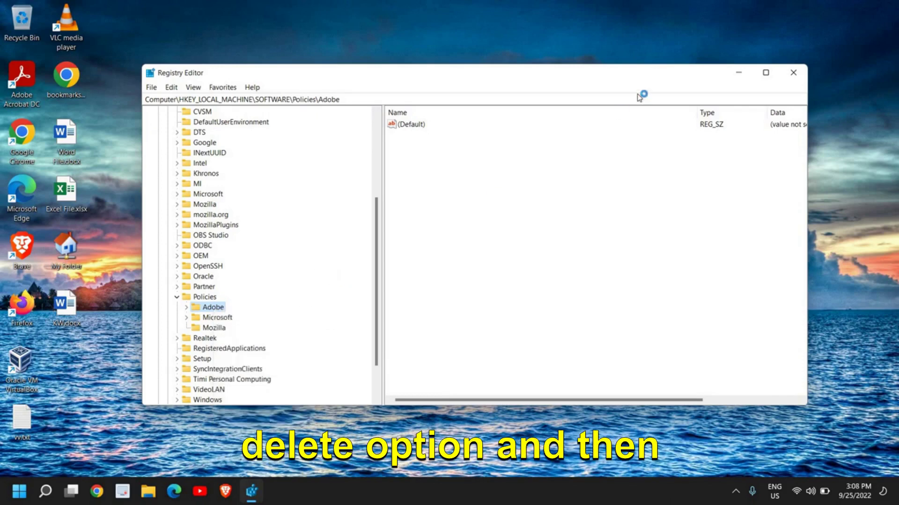
{"action": "left_click", "coordinate": [795, 76]}
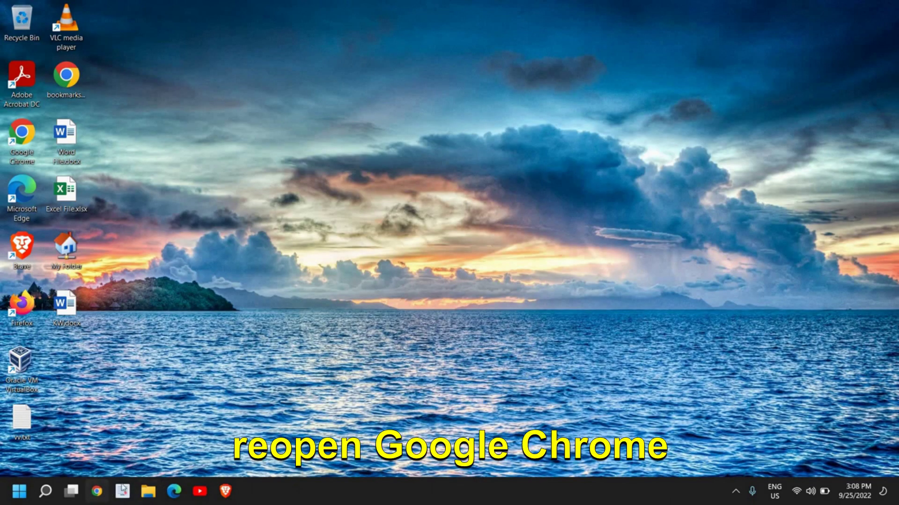
{"action": "left_click", "coordinate": [96, 491]}
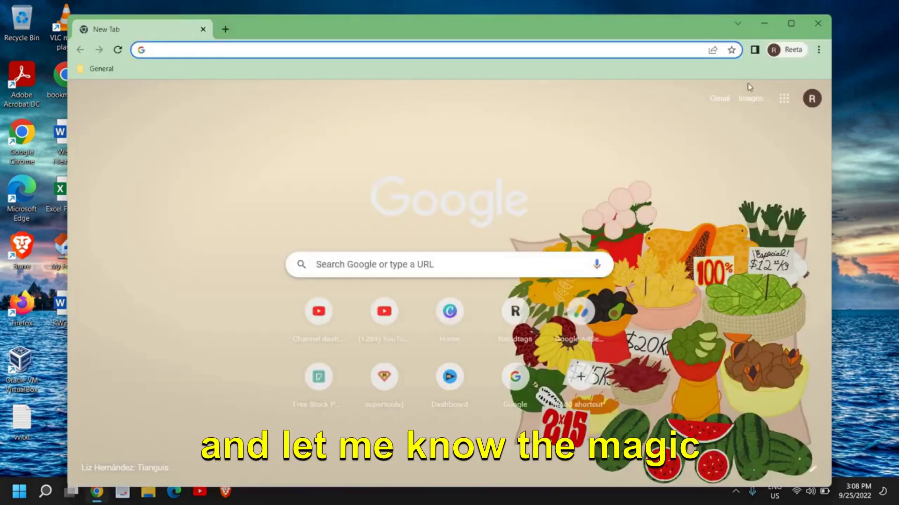
{"action": "left_click", "coordinate": [820, 50]}
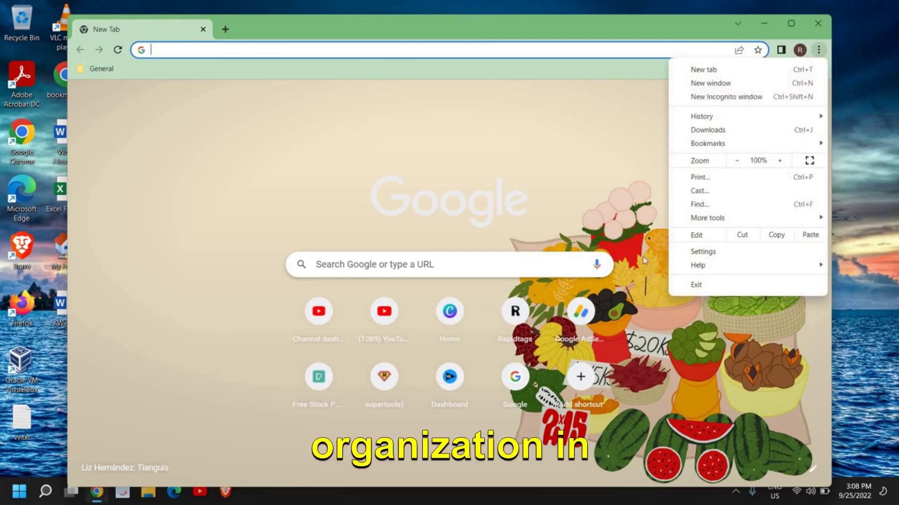
{"action": "mouse_move", "coordinate": [736, 272]}
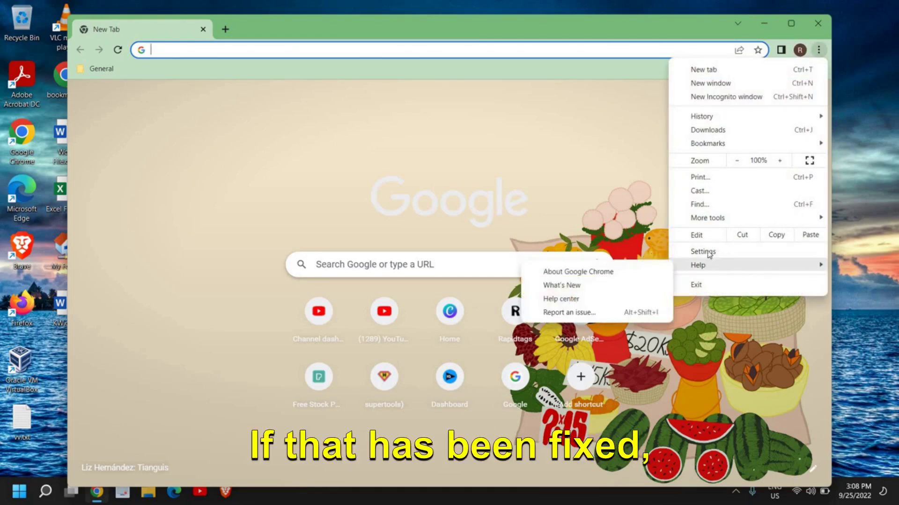
{"action": "left_click", "coordinate": [235, 126]}
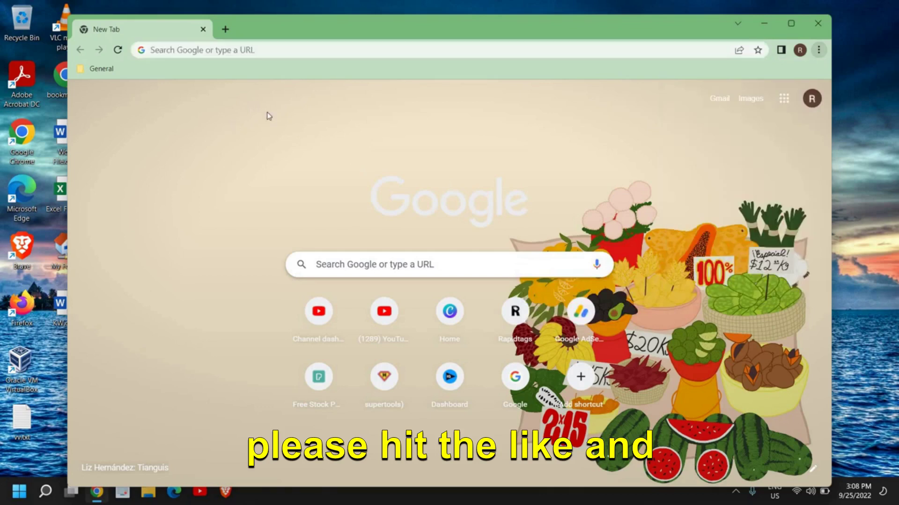
{"action": "left_click", "coordinate": [818, 24]}
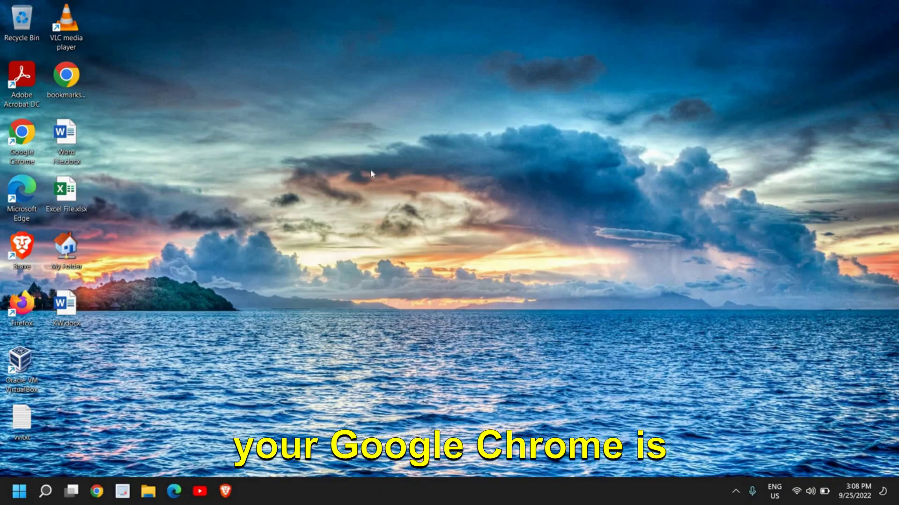